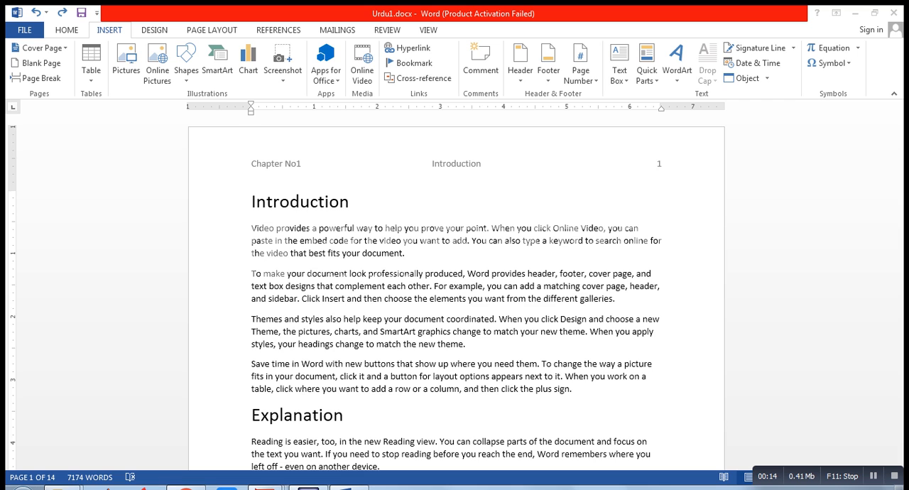
key("ctrl")
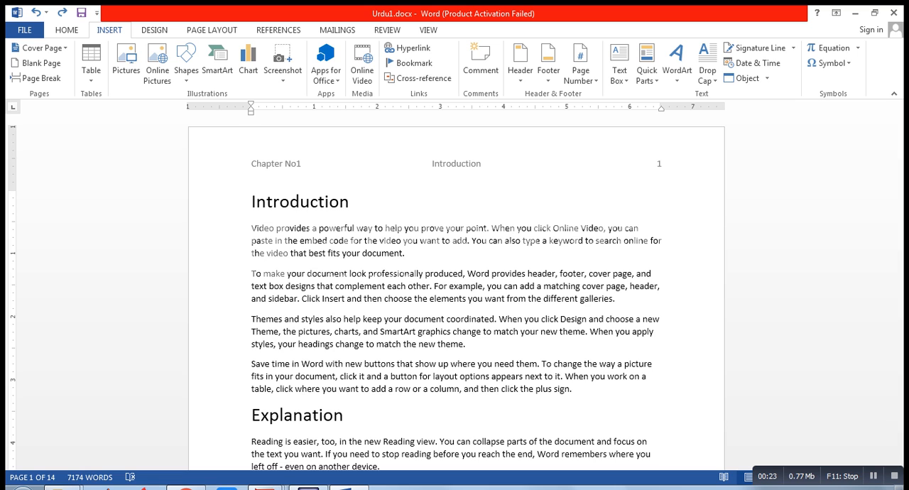
key("ctrl")
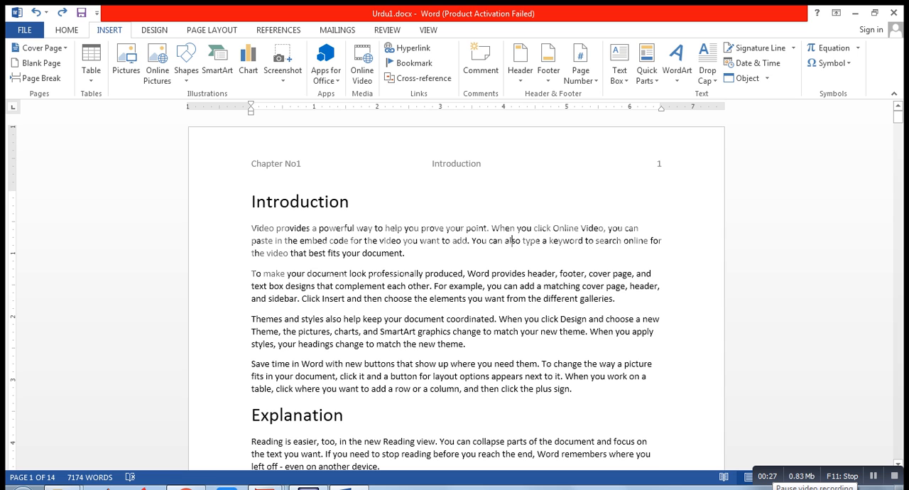
key("ctrl")
key("ctrl")
Step: Insert a footer using the built-in Blank (Three Columns) design with the "[Type here]" placeholders
left_click_drag(898, 117, 898, 137)
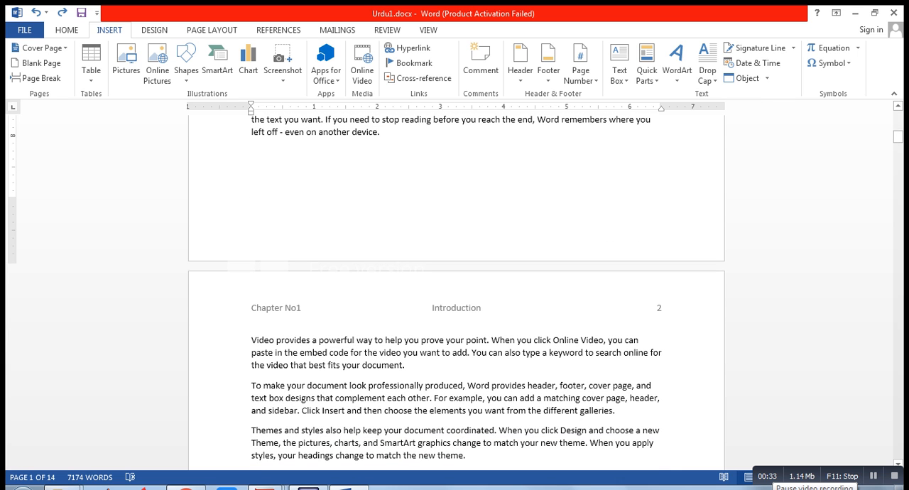
key("ctrl")
key("ctrl")
key("ctrl")
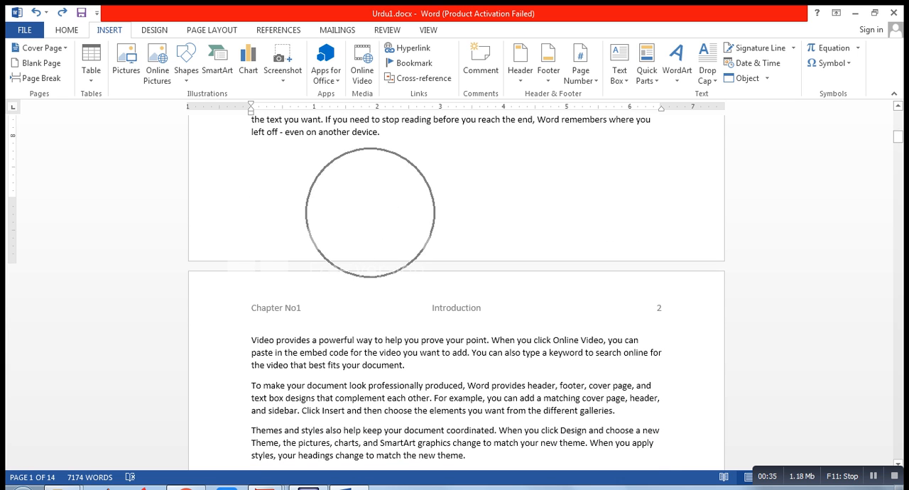
key("ctrl")
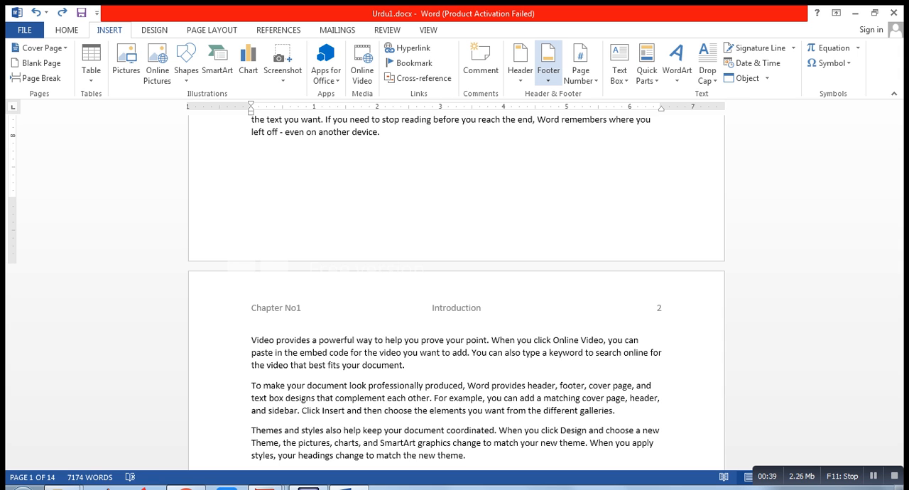
left_click(548, 70)
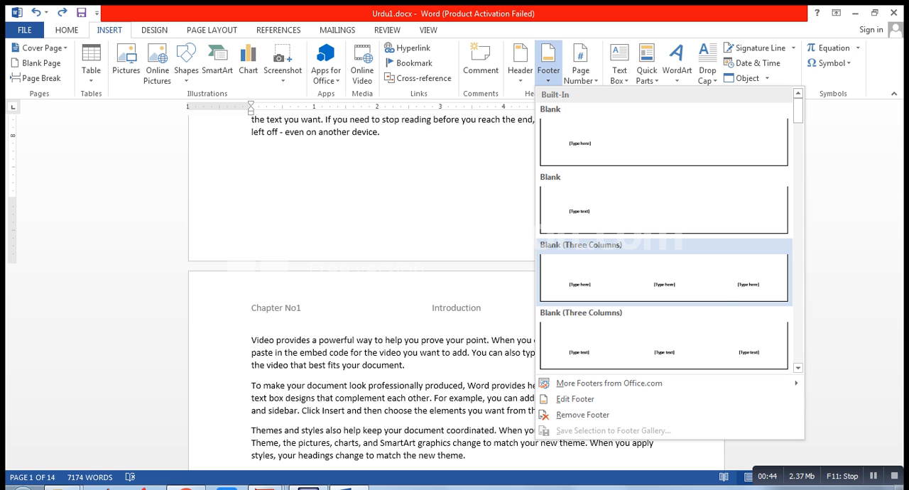
left_click(589, 270)
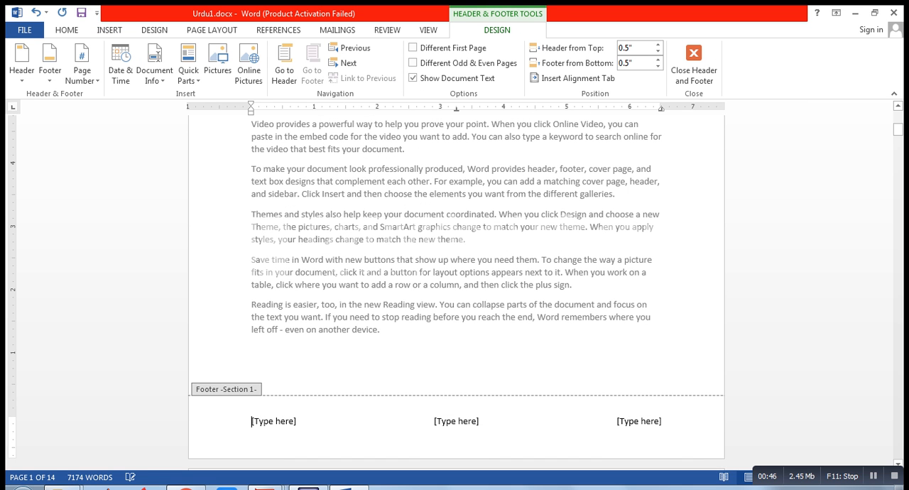
Step: Replace the footer's left placeholder with the author's name
left_click(267, 422)
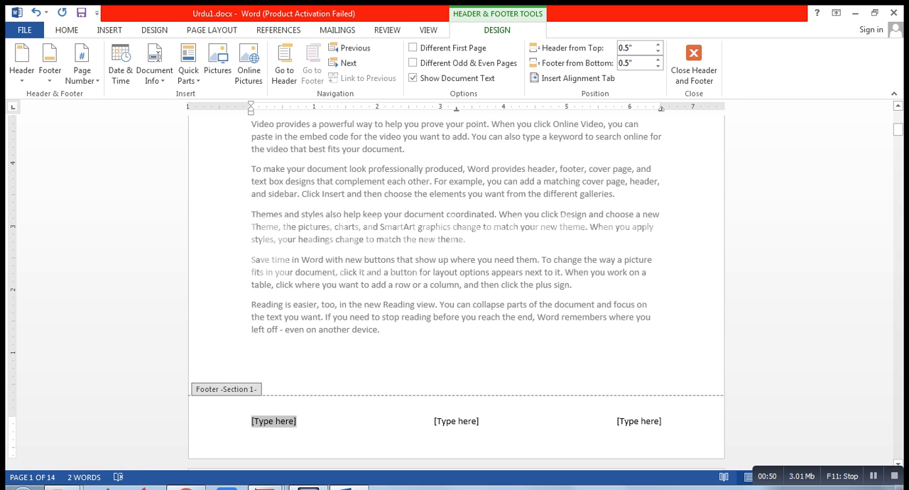
type("Usman")
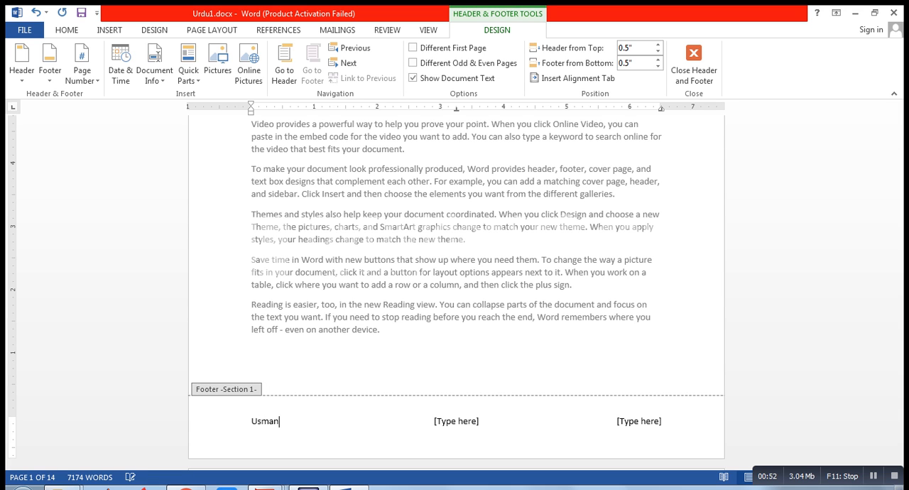
Step: Replace the footer's centre placeholder with "Department of Urdu"
left_click(456, 421)
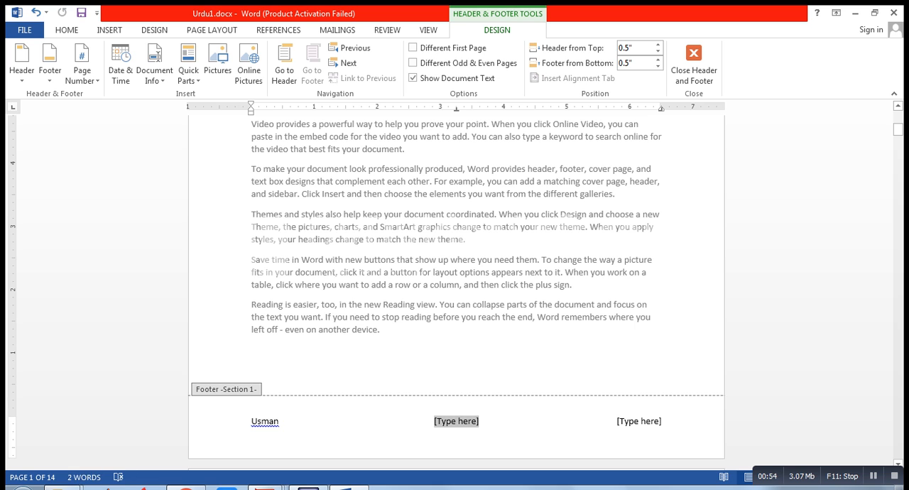
key("Delete")
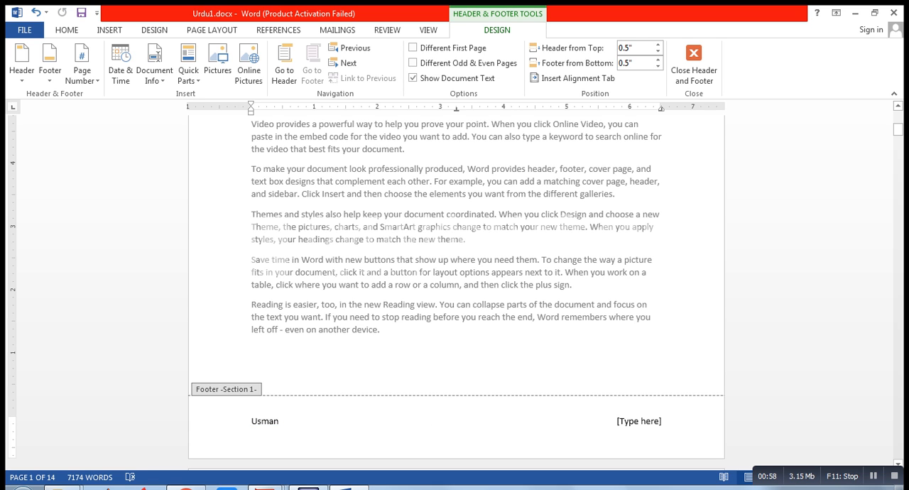
type("Department of")
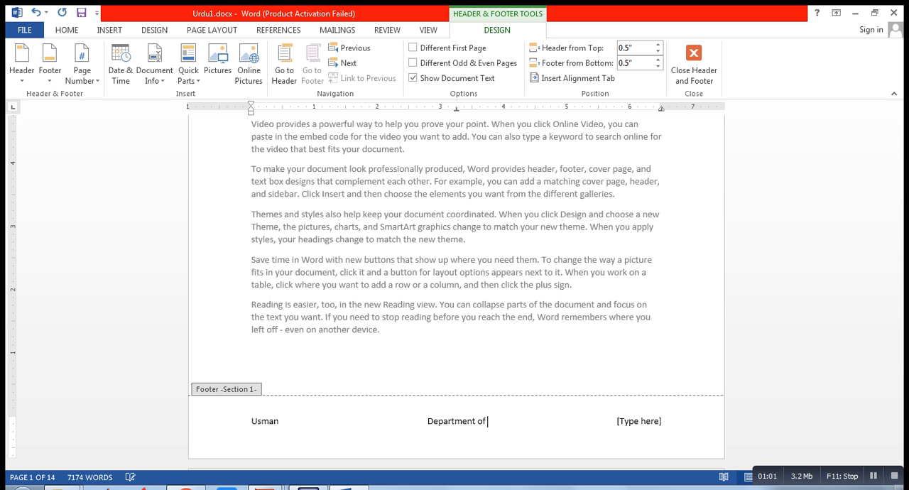
type(" Urdu")
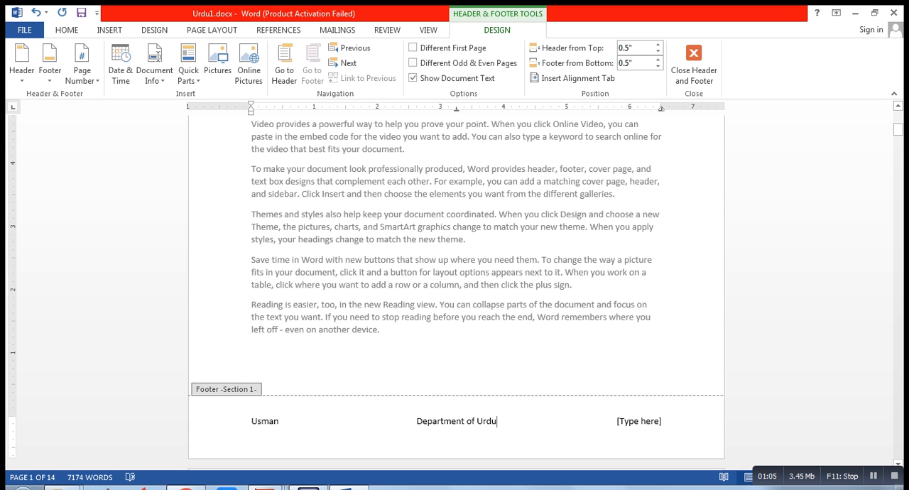
Step: Replace the footer's right placeholder with "GPGC Mansehra" and return to the document body
left_click(639, 421)
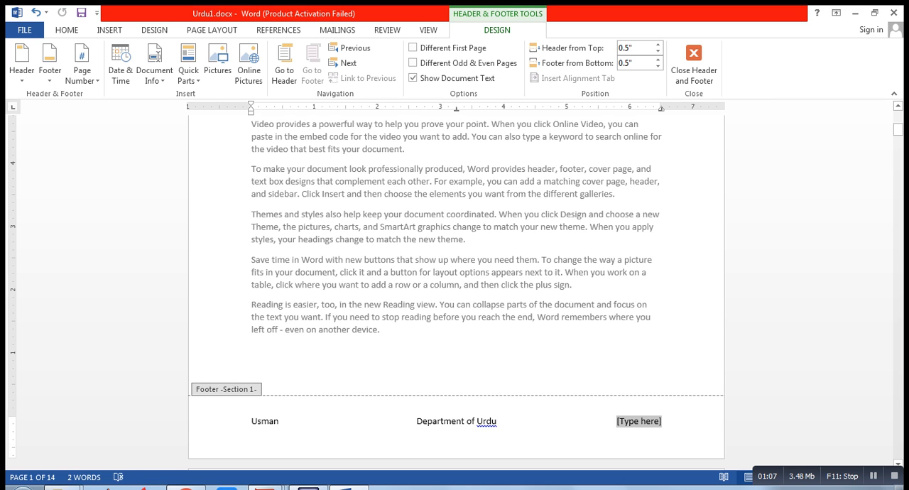
type("G")
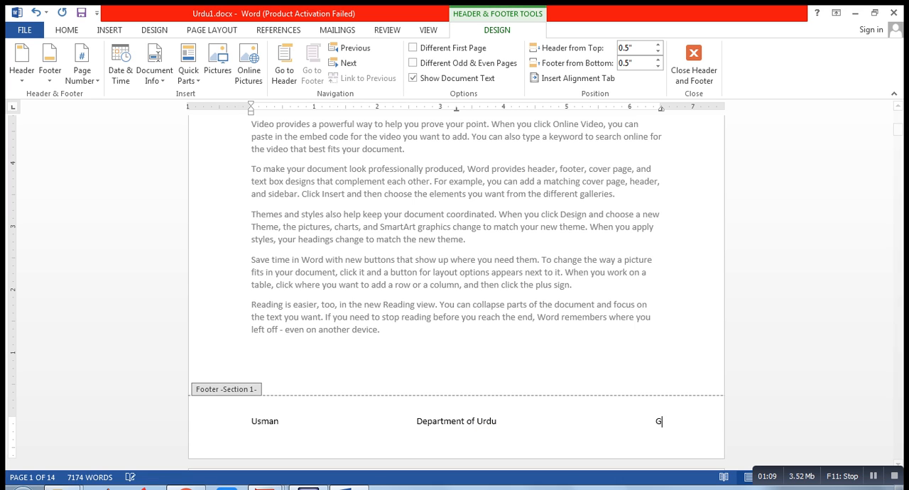
type("PGC ")
type("karak")
key("BackSpace")
key("BackSpace")
key("BackSpace")
key("BackSpace")
key("BackSpace")
type("Mansehra")
double_click(535, 318)
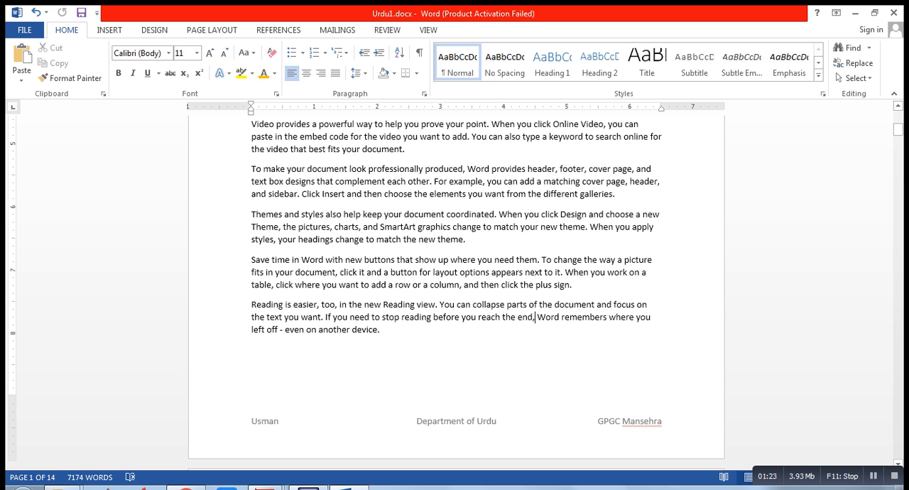
Step: Reopen the footer for editing and ignore all spelling flags for the word "Mansehra"
double_click(644, 421)
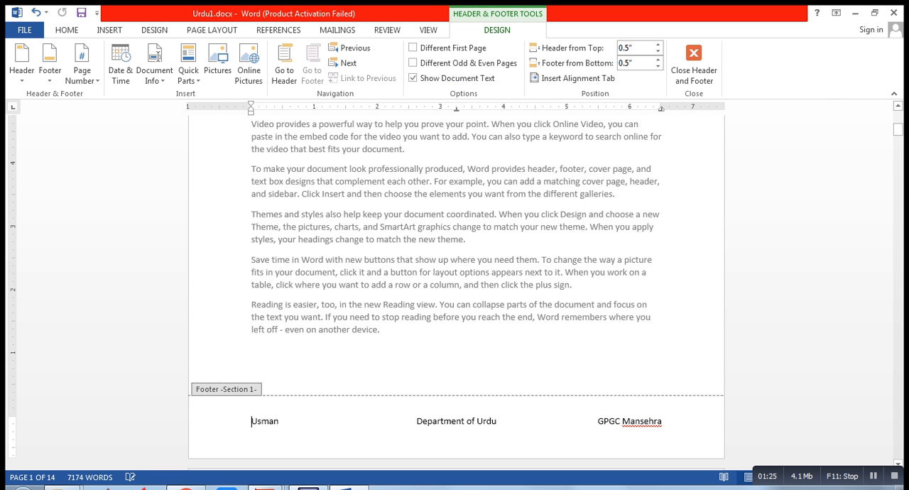
right_click(643, 421)
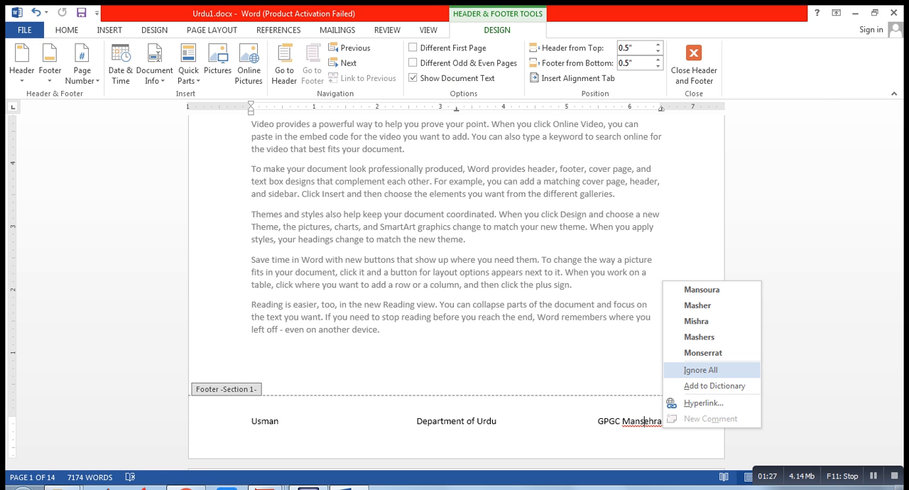
left_click(700, 370)
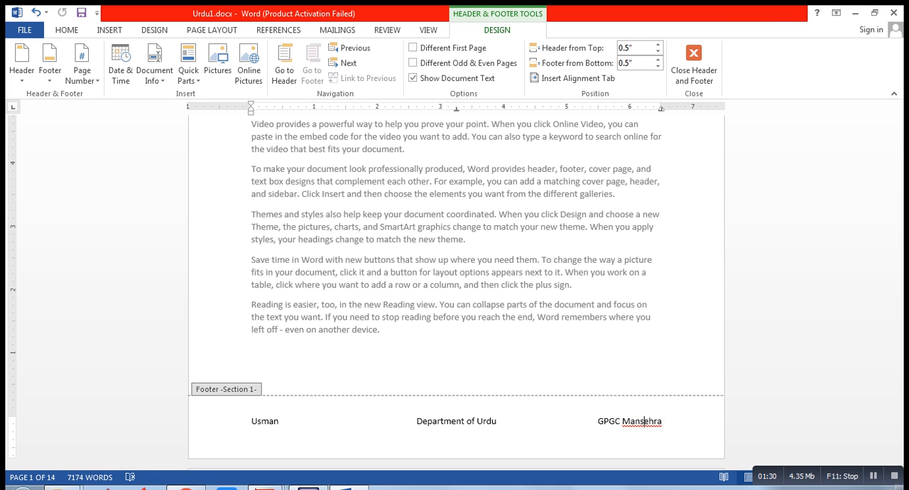
Step: Select "Mansehra" in the footer to check its available word options, and return to the document body
double_click(644, 421)
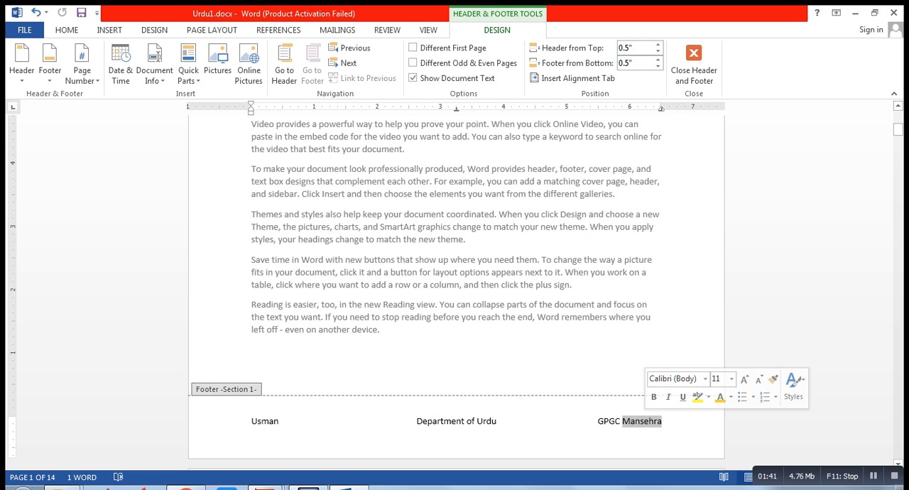
left_click(631, 421)
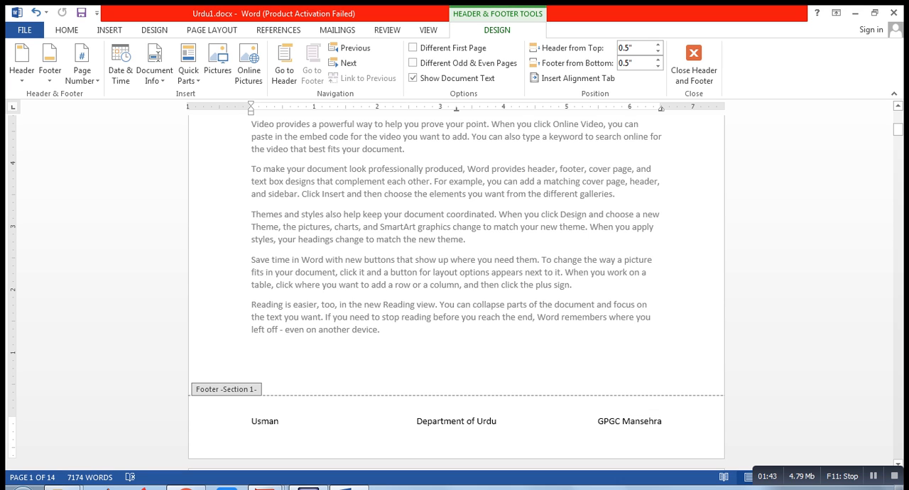
key("End")
key("shift+Left")
key("shift+Left")
key("shift+Left")
key("shift+Left")
key("shift+Left")
key("shift+Left")
key("shift+Left")
key("shift+Left")
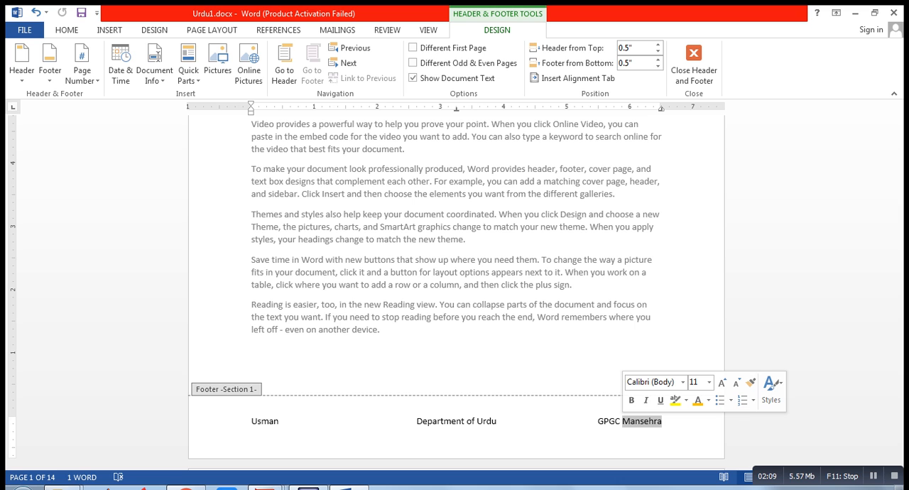
right_click(640, 423)
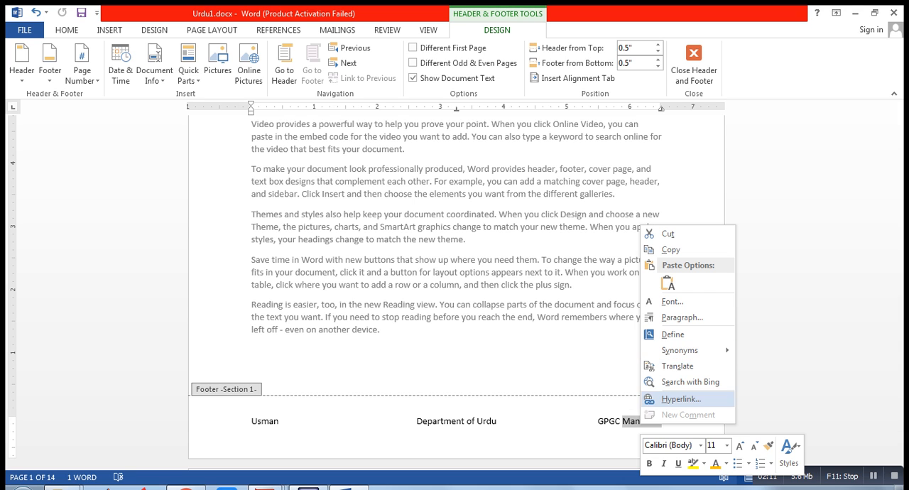
key("Escape")
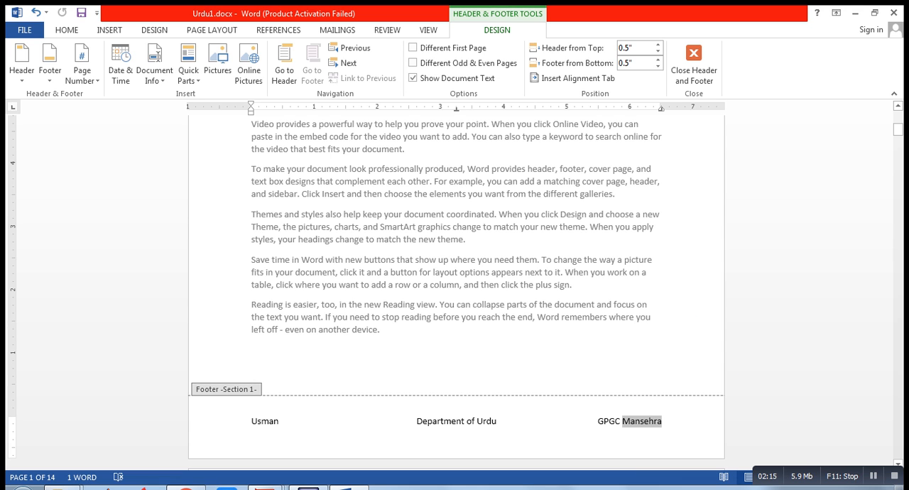
left_click(640, 421)
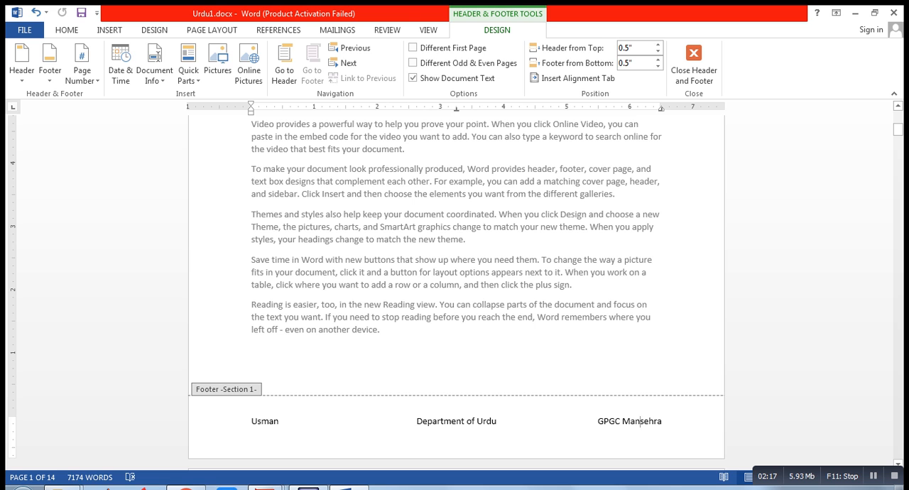
key("Escape")
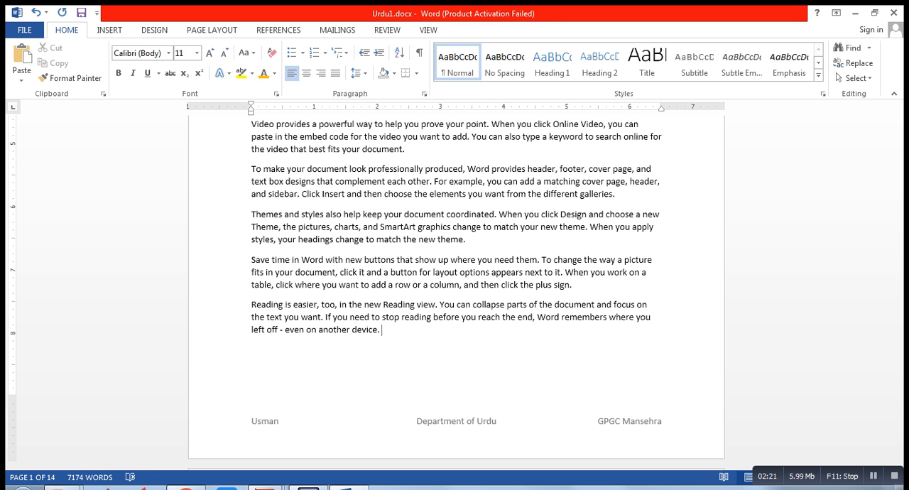
type("Red")
key("BackSpace")
type("a")
key("BackSpace")
type("id")
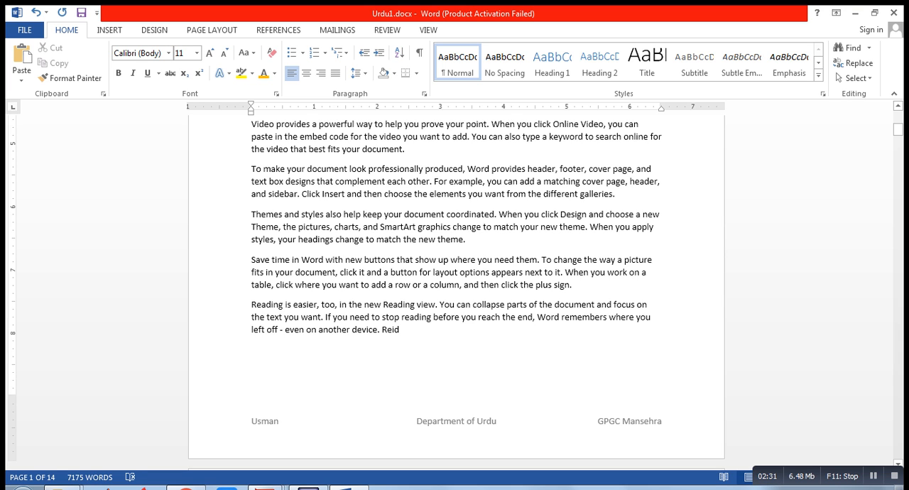
key("Left")
key("BackSpace")
key("BackSpace")
key("BackSpace")
key("BackSpace")
key("BackSpace")
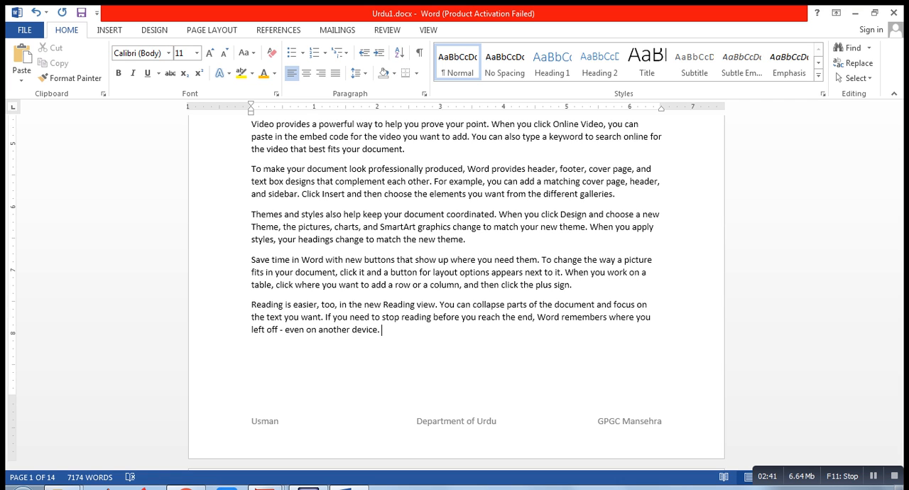
Step: Add the deliberately misspelled word "Reding" after the last sentence of the first page's final paragraph
type("Reding")
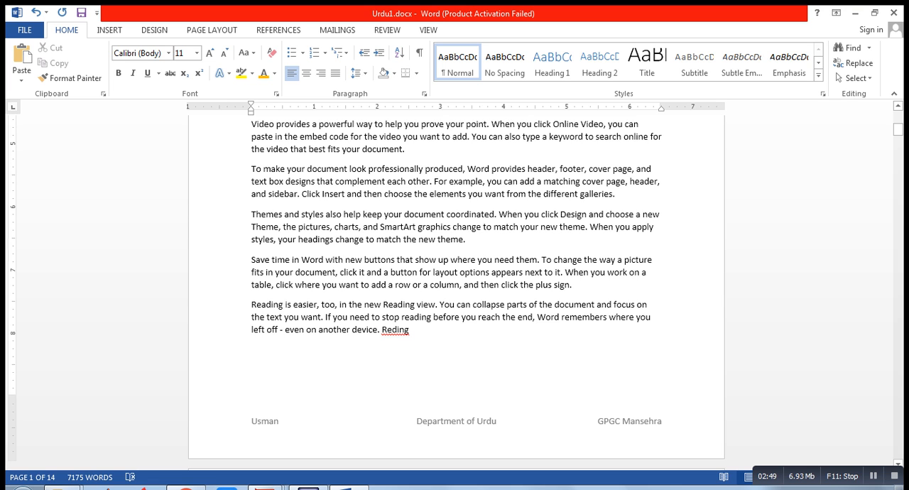
Step: Ignore all spelling flags for the word "Reding" at the end of the paragraph
right_click(397, 330)
key("Up")
key("Down")
key("Up")
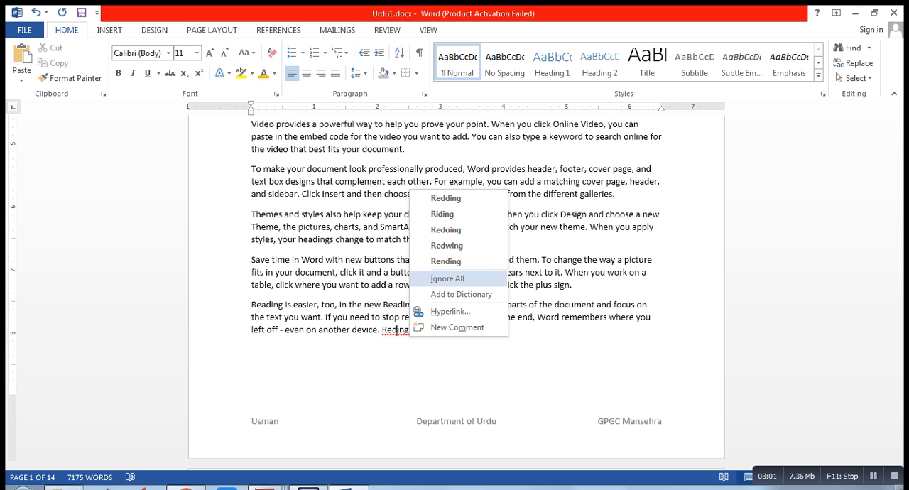
left_click(447, 278)
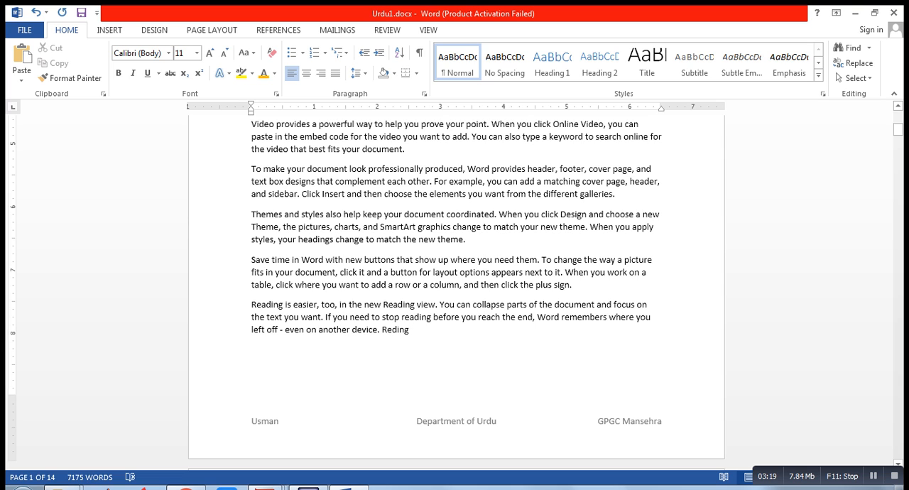
Step: Format the document's page numbers to start at 7 instead of continuing from the previous section
left_click_drag(898, 130, 898, 227)
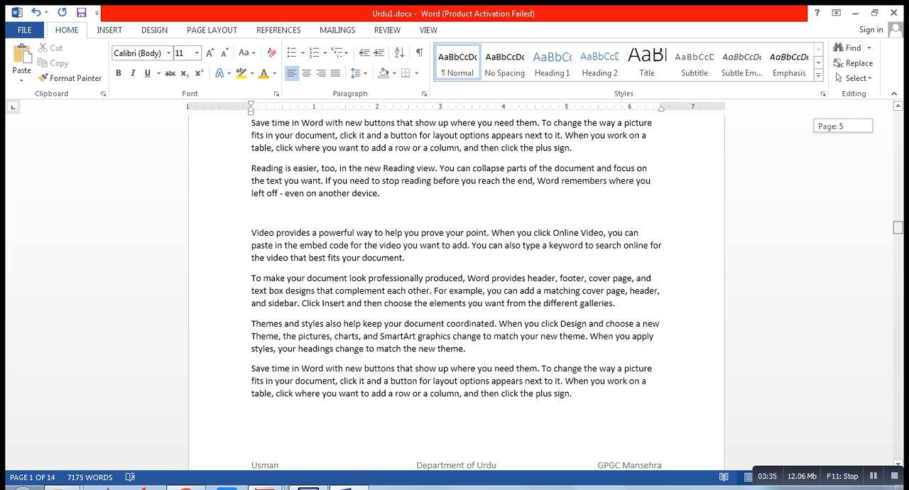
left_click_drag(898, 227, 898, 112)
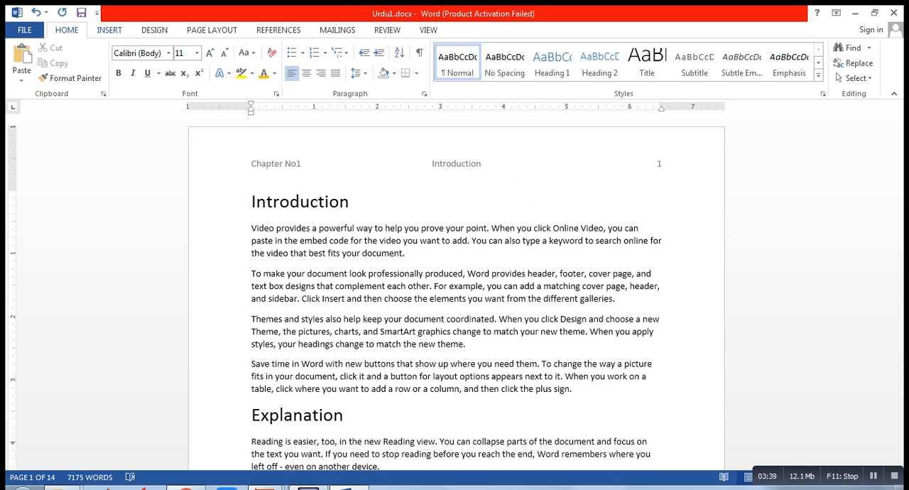
left_click(110, 30)
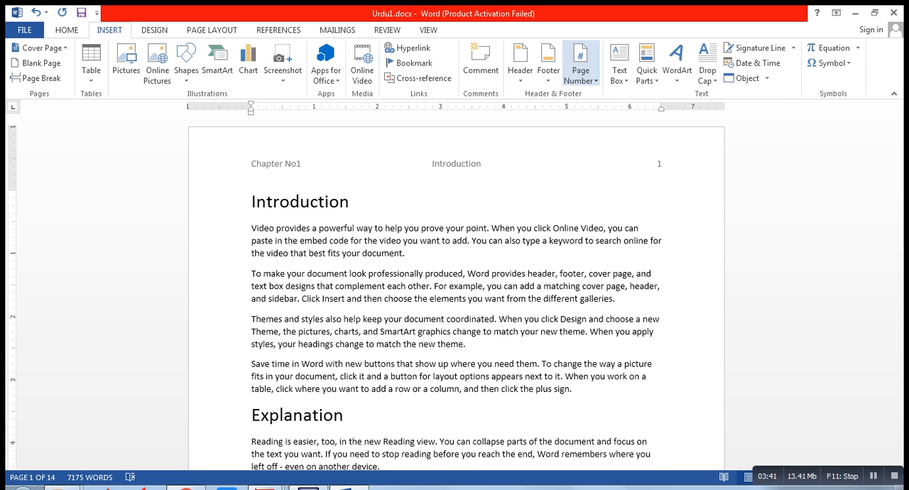
key("ctrl")
left_click(580, 74)
mouse_move(603, 96)
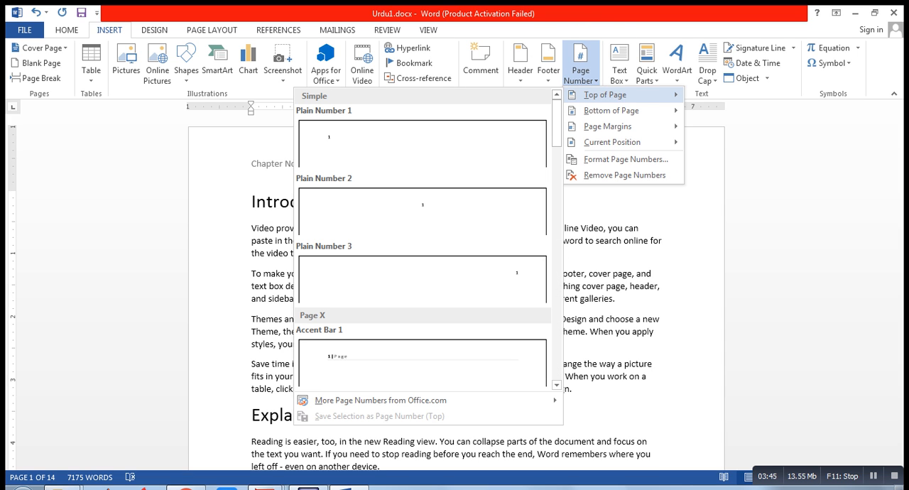
mouse_move(611, 111)
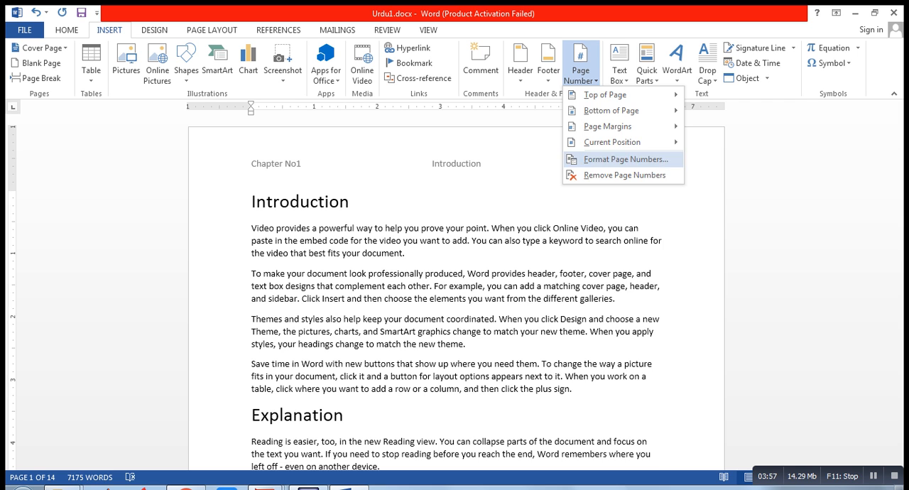
left_click(624, 159)
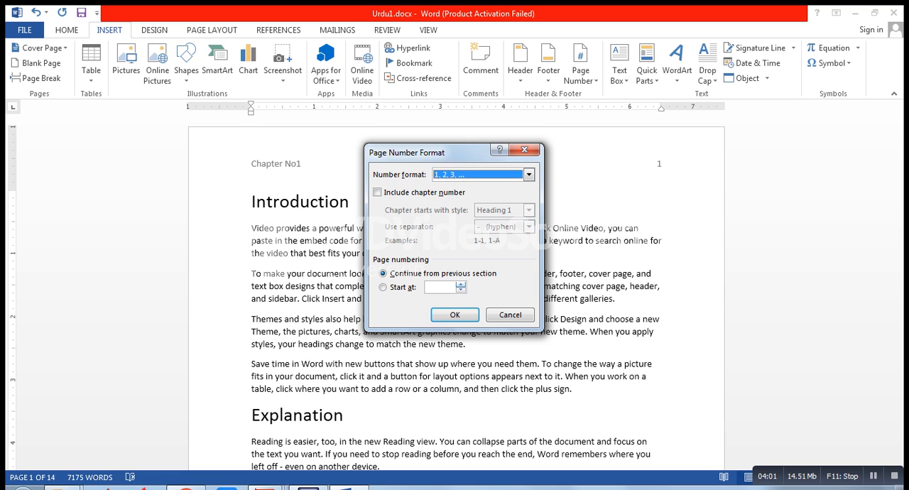
left_click(383, 288)
left_click(460, 284)
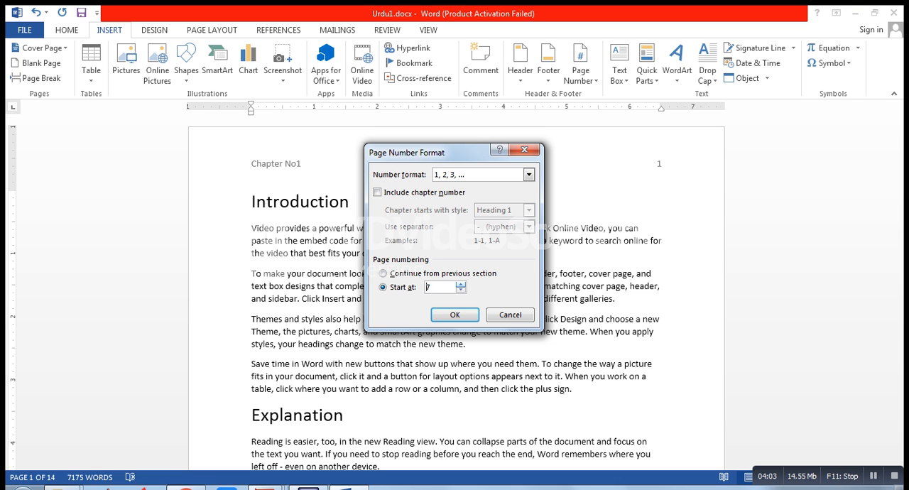
left_click(454, 314)
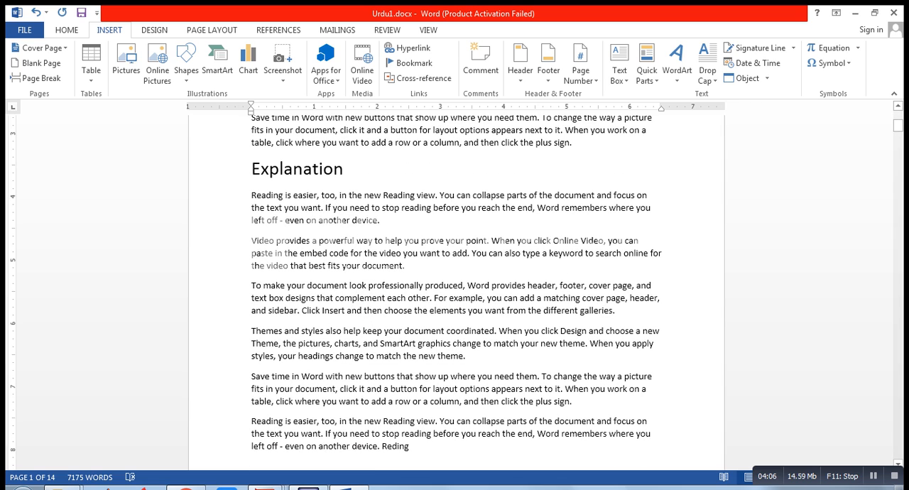
scroll(455, 284, "up", 6)
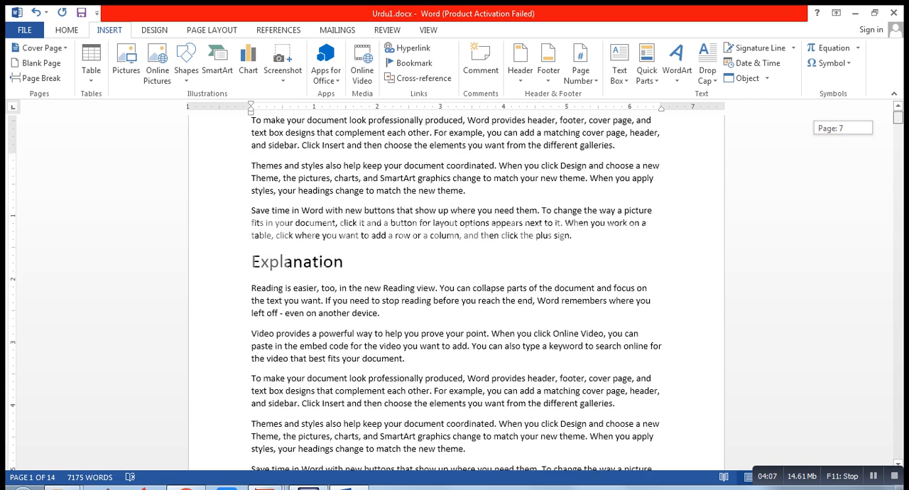
left_click(349, 202)
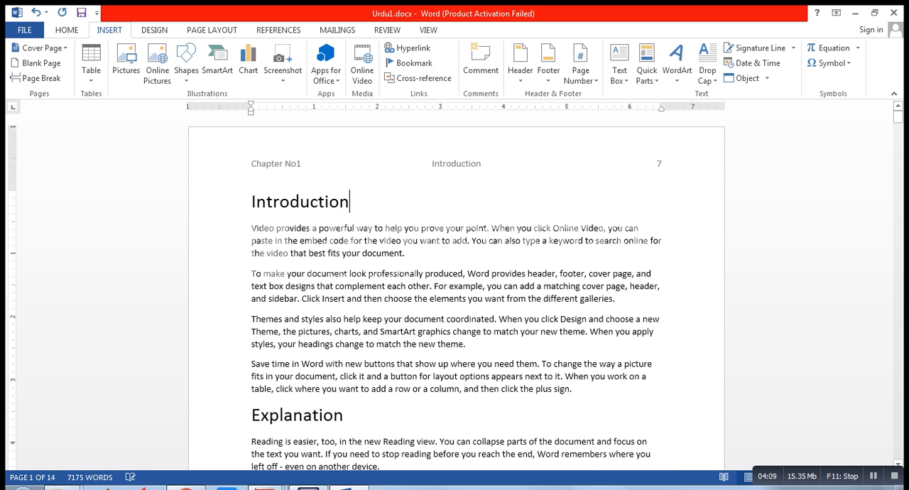
Step: Select the page number in the first page's header, review its number format settings without changes, and return to the body
double_click(252, 164)
left_click(662, 164)
key("shift+Left")
key("shift+Left")
key("shift+Right")
key("shift+Left")
key("shift+Right")
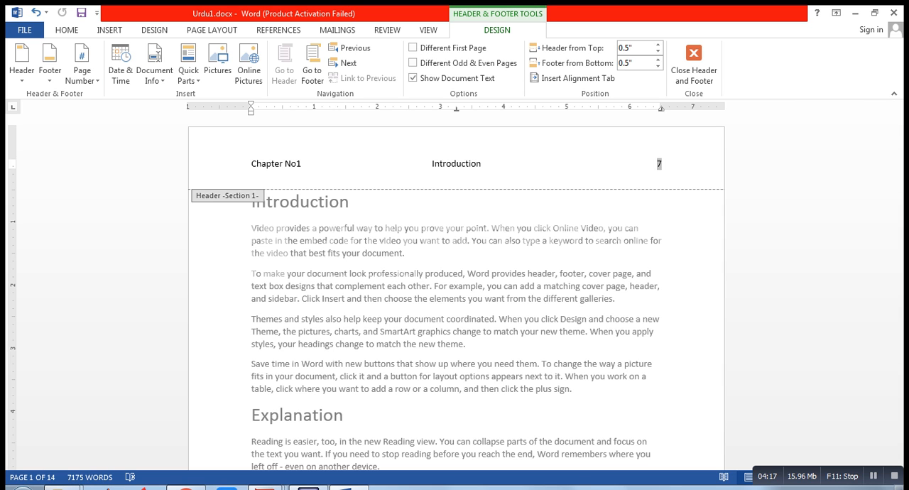
left_click(110, 30)
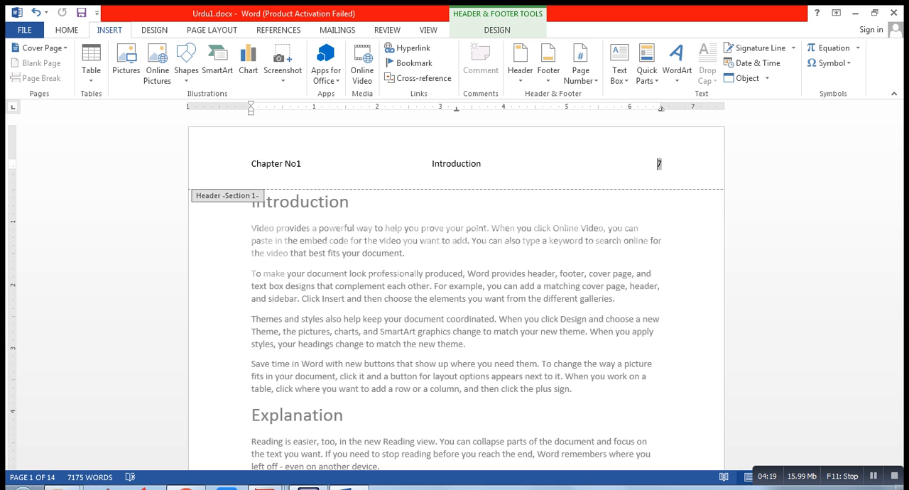
left_click(581, 71)
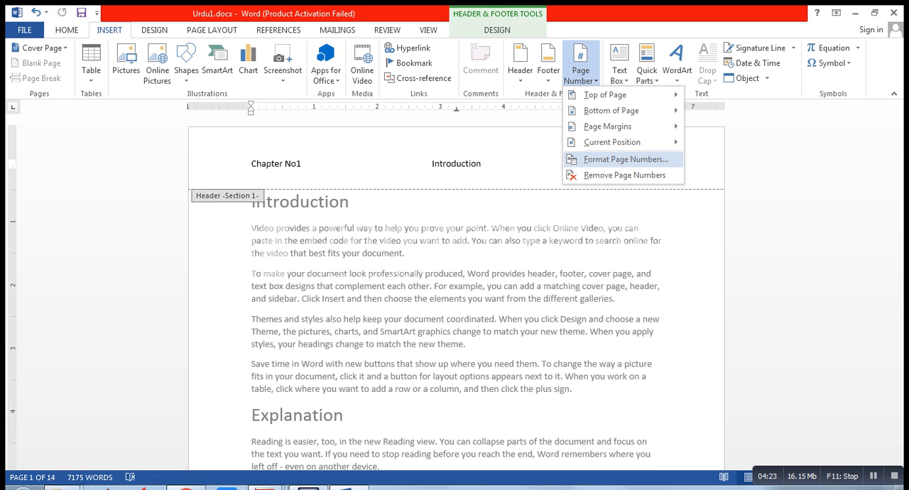
left_click(625, 159)
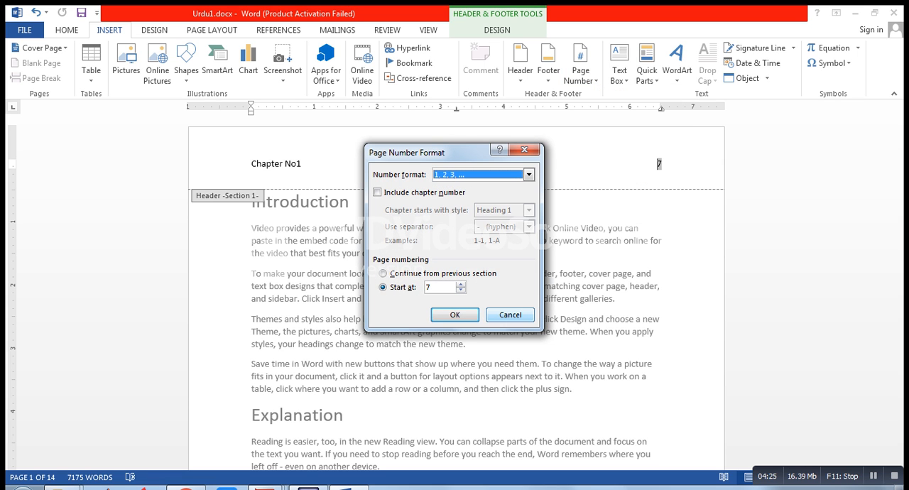
left_click(509, 315)
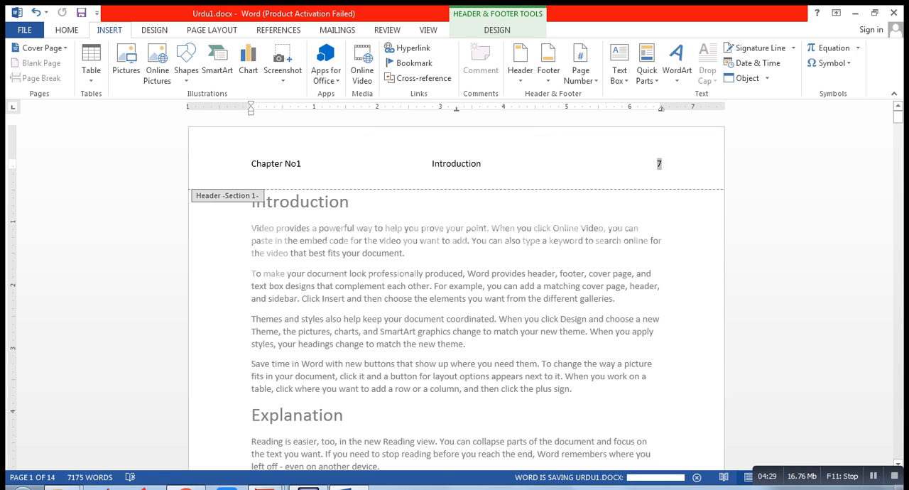
double_click(522, 274)
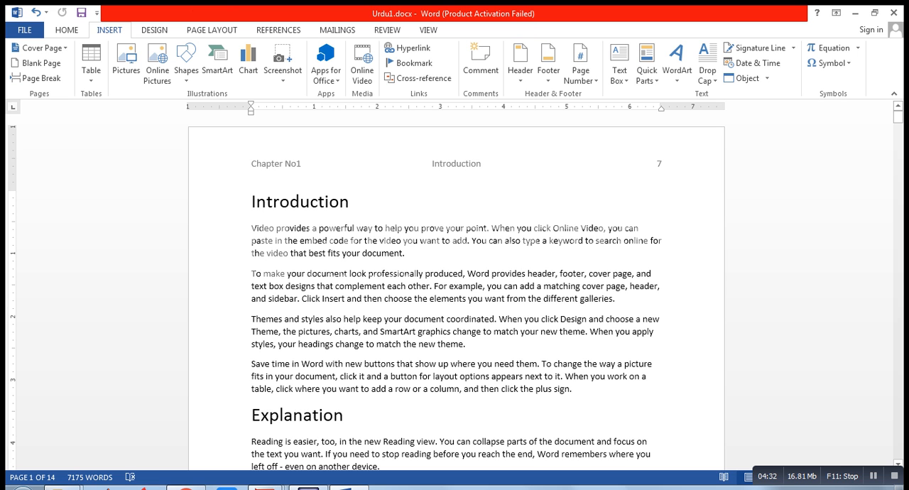
Step: Undo the change to the starting page number and return to the beginning of the document
key("ctrl+z")
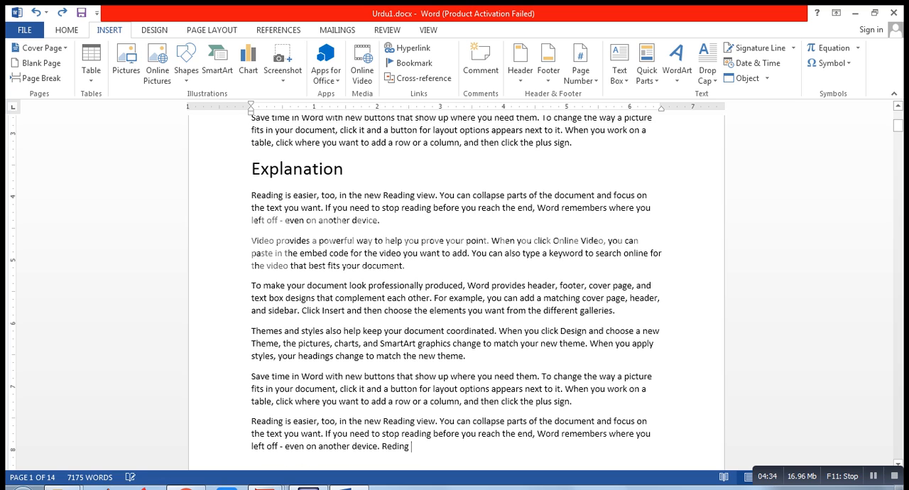
left_click(397, 446)
left_click_drag(898, 126, 898, 112)
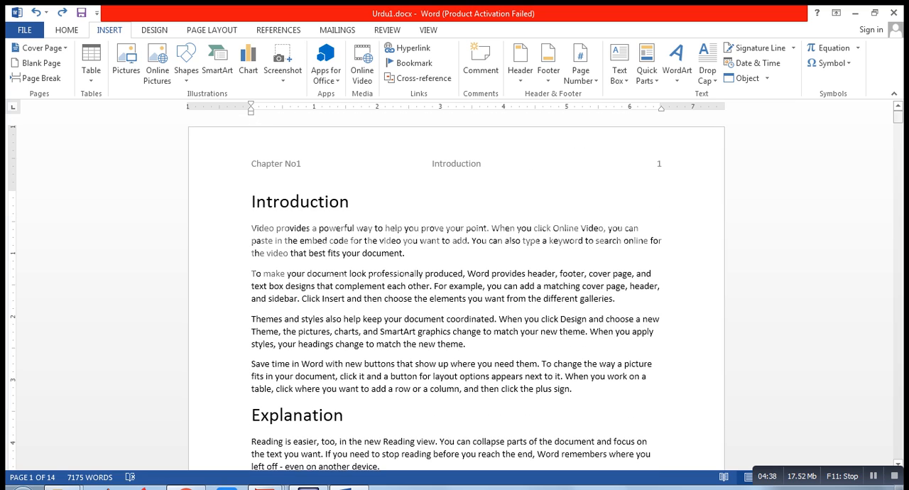